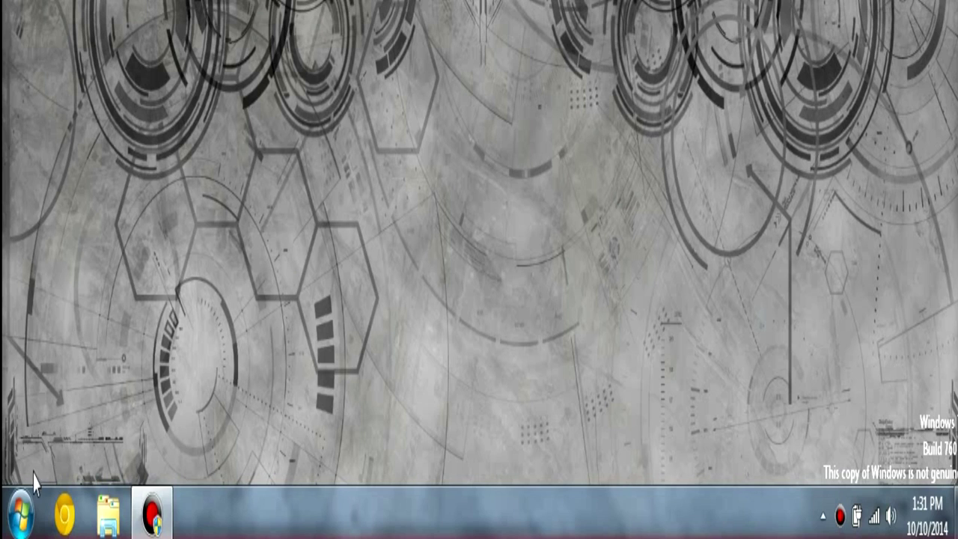
- Launch Command Prompt by searching 'cmd' from the Windows 7 Start menu
click(22, 515)
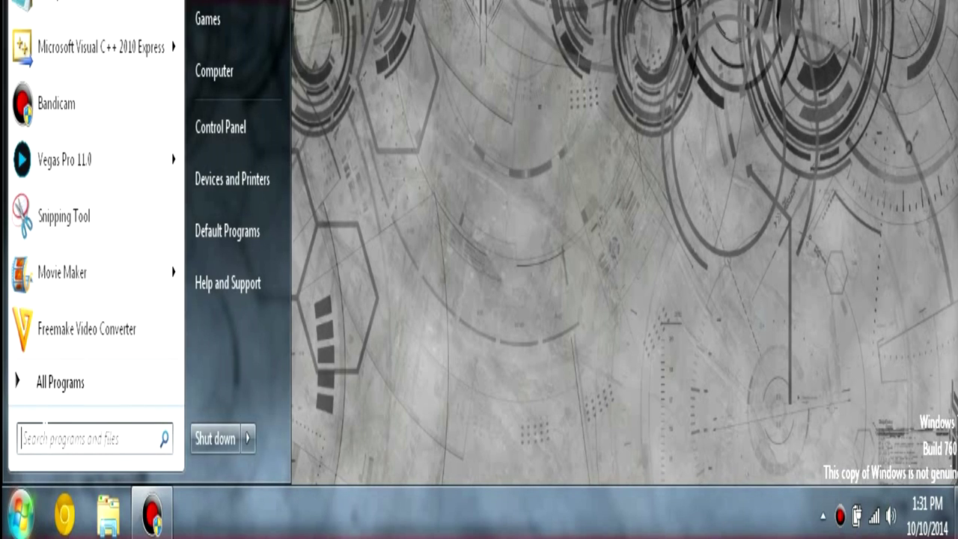
text(cm)
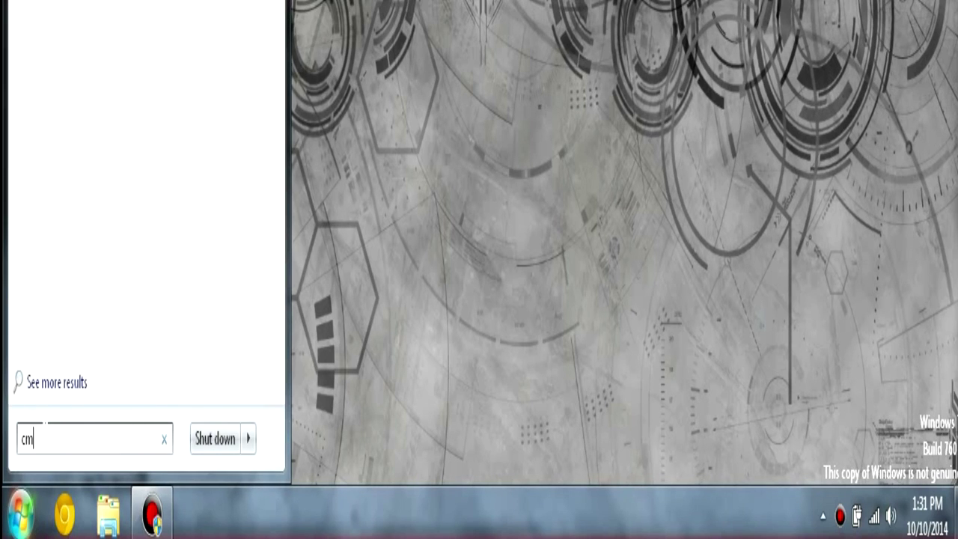
text(d)
key(Return)
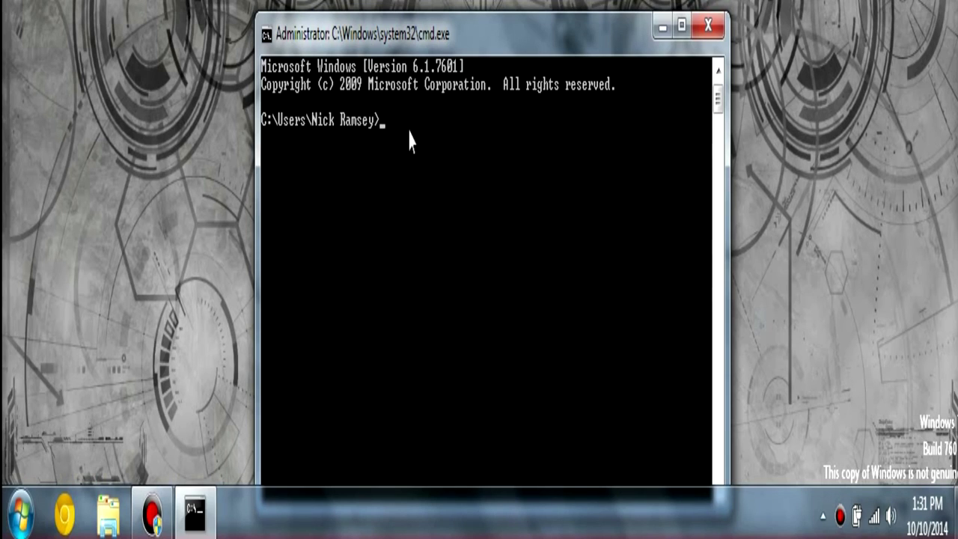
text(R)
text(UN_)
text( G)
text(AM)
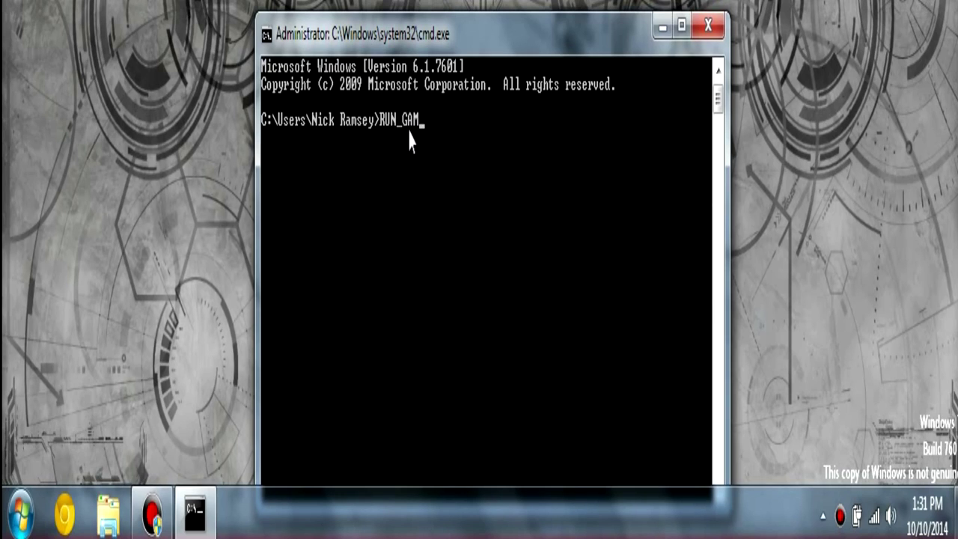
text(E =)
text(1)
- Run 'RUN_GAME = 1' at the prompt, getting a not-recognized error
key(Return)
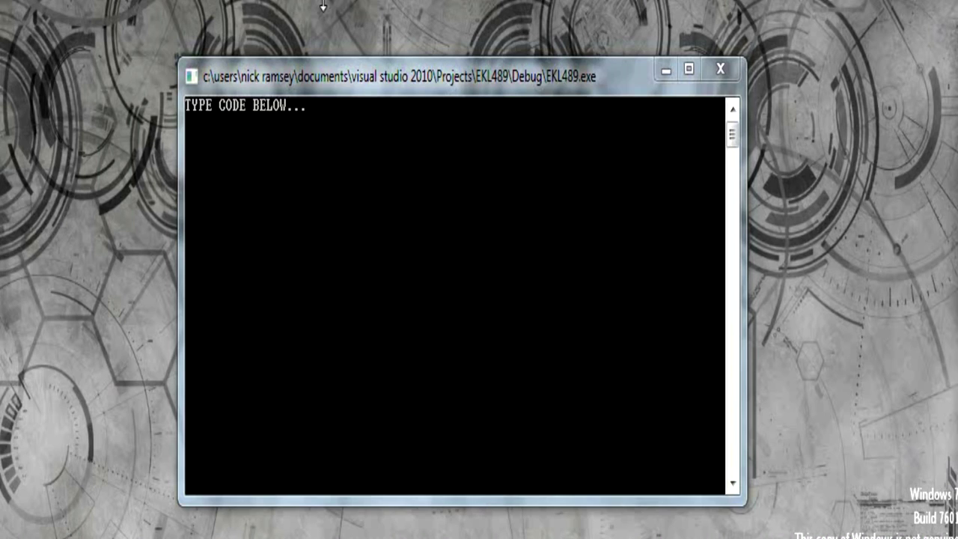
- Enter 'start program:' in the EKL489 console, triggering the uninstall-Windows error
click(310, 164)
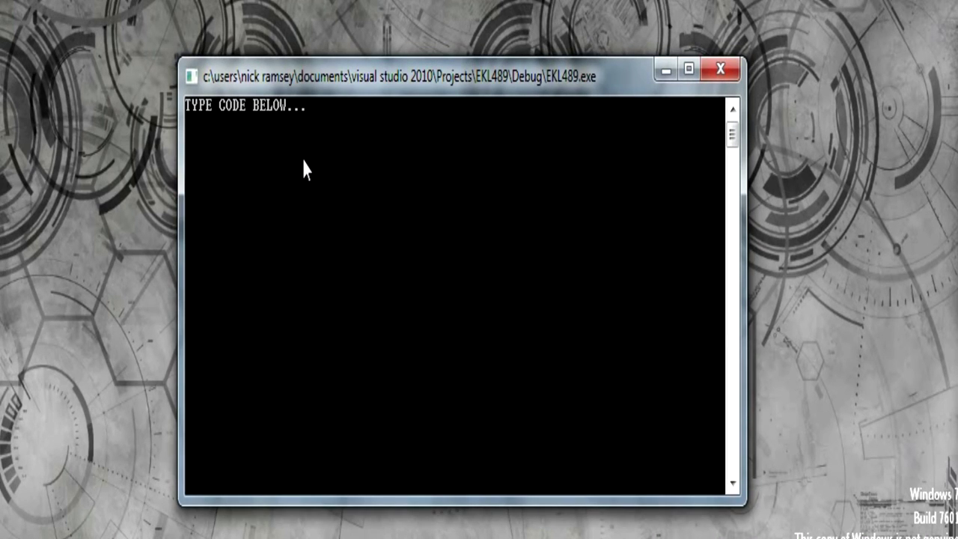
text(start program:)
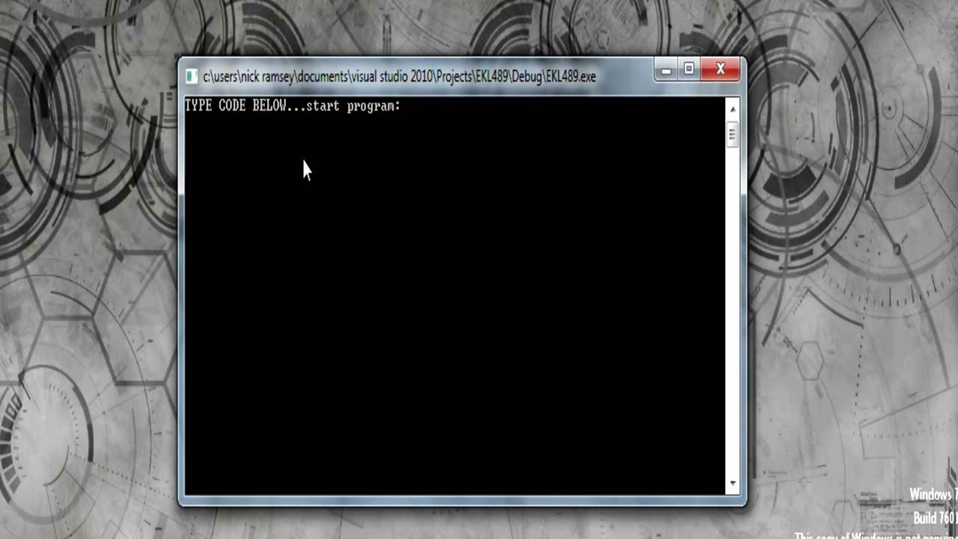
key(Return)
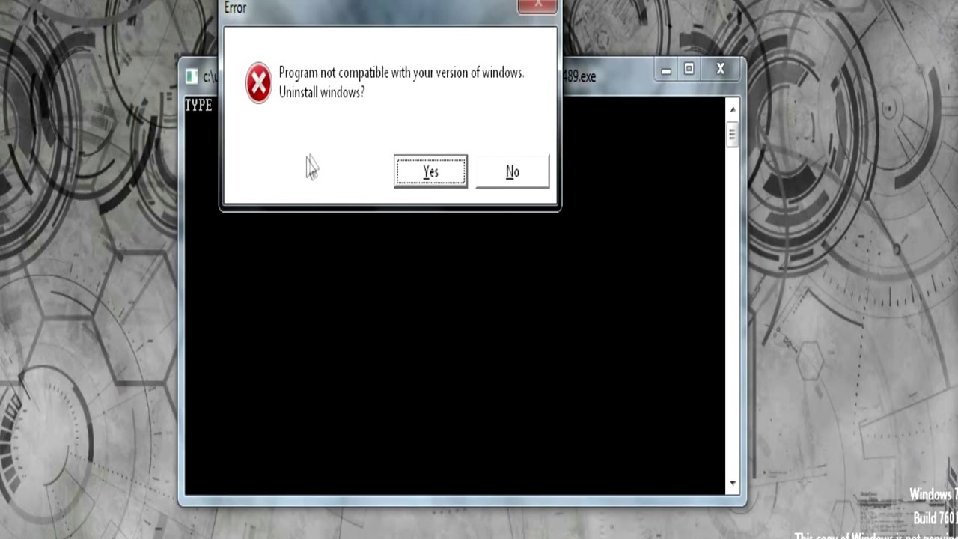
- Answer Yes to the 'Uninstall windows?' error box
click(434, 178)
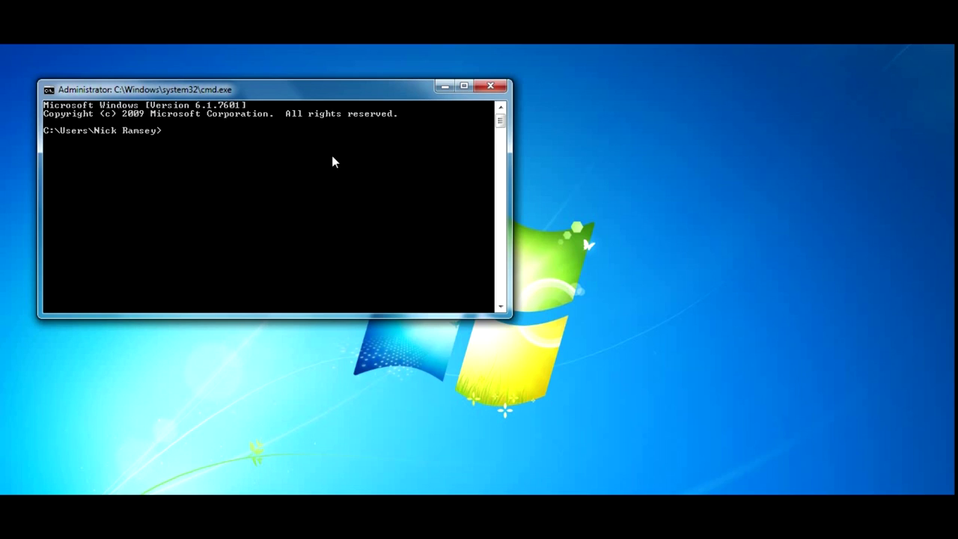
- Enlarge the console, paste the dialog C++ code, and run the final 'return (INT_PTR)TRUE;' line
drag(397, 318, 407, 432)
key(ctrl+v)
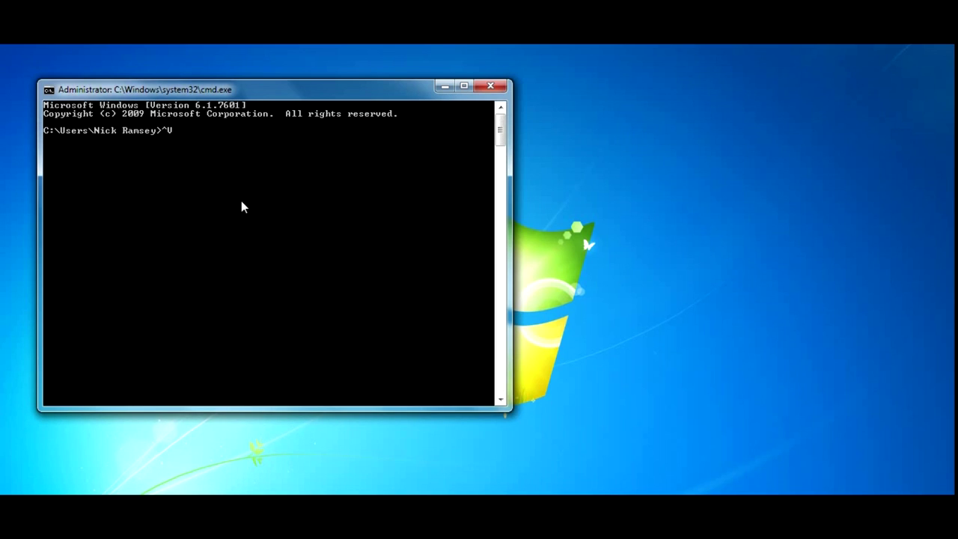
key(BackSpace)
right_click(242, 202)
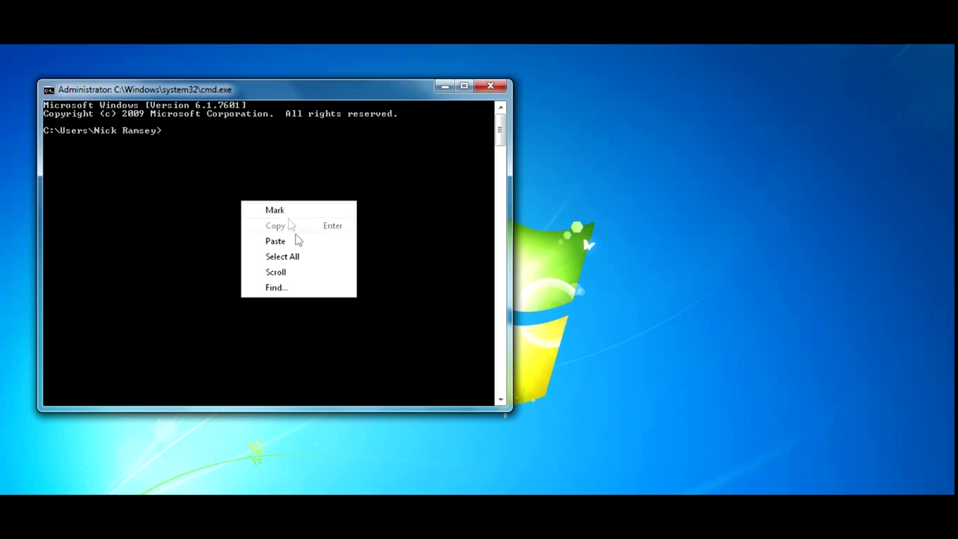
click(276, 241)
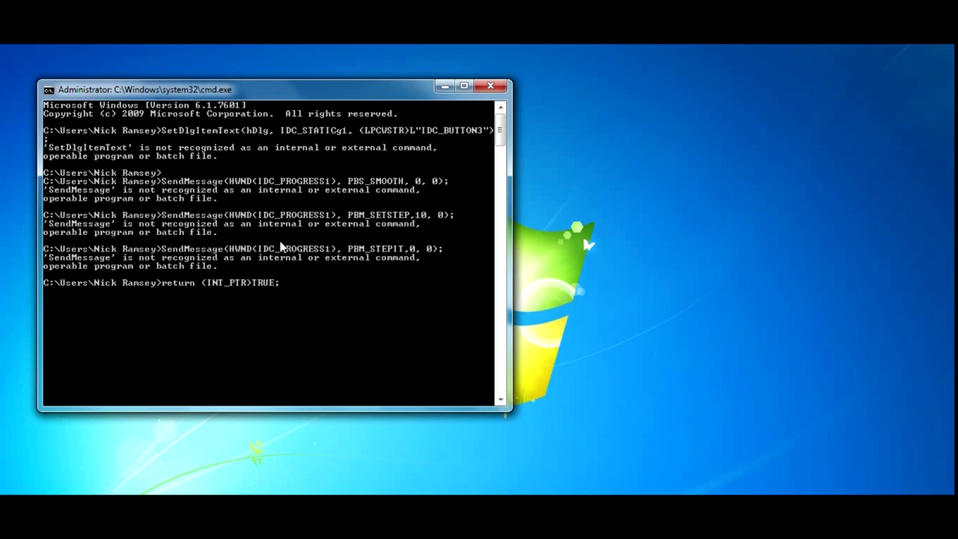
key(Return)
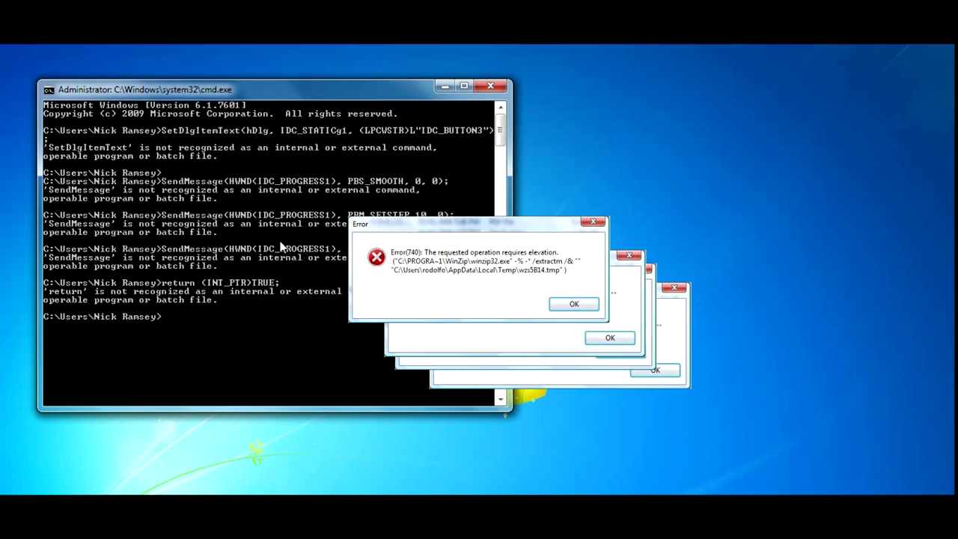